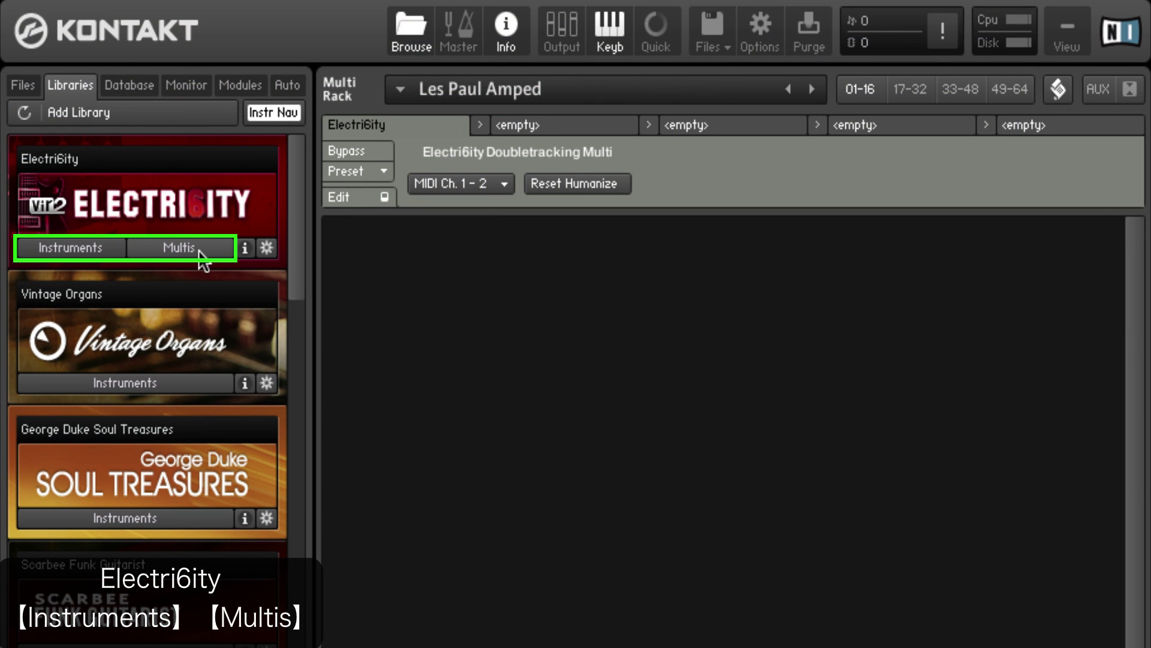
# Step: Load the Stratocaster Amped.nki instrument from the AMPED folder of the Electri6ity library
pyautogui.click(64, 249)
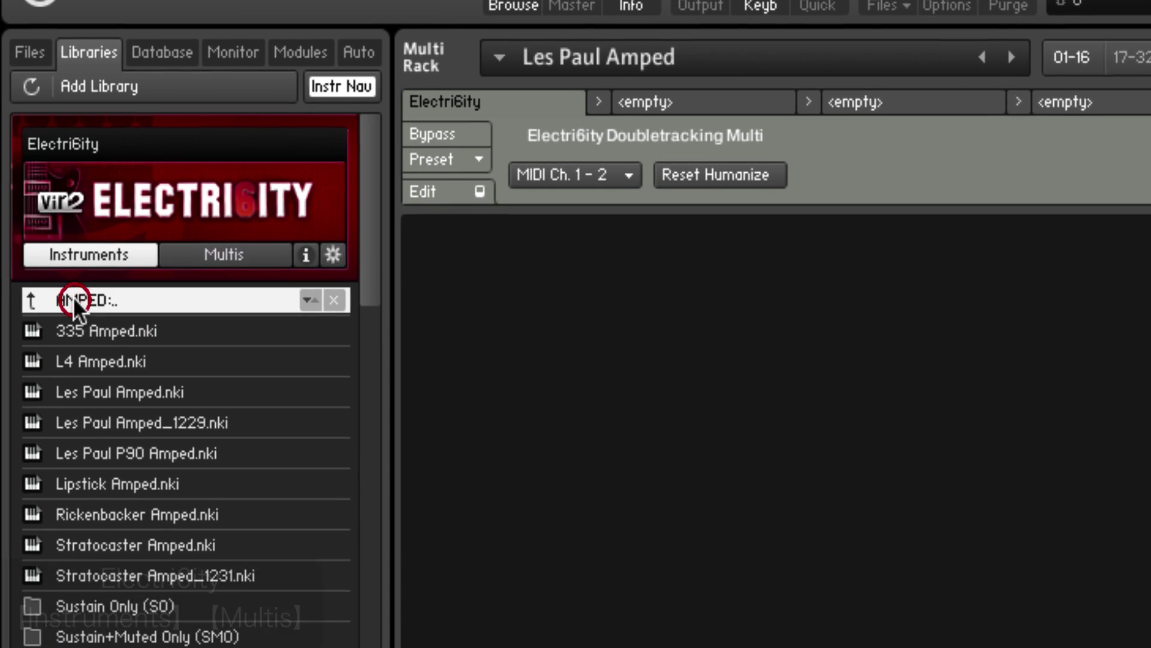
pyautogui.click(67, 287)
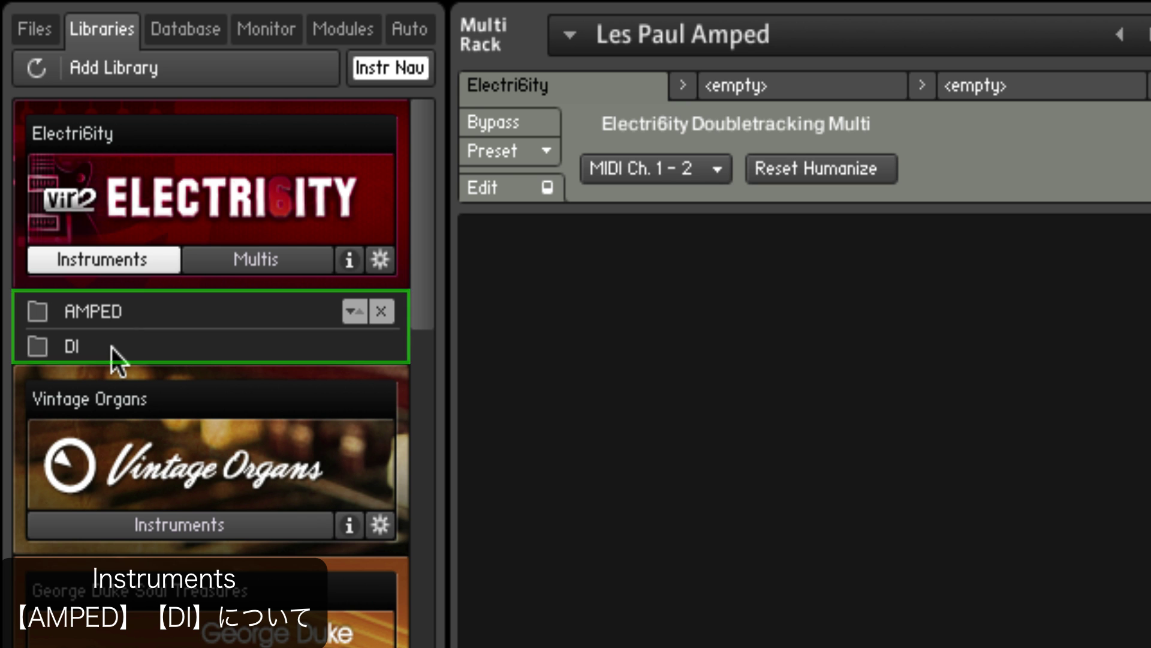
pyautogui.doubleClick(95, 309)
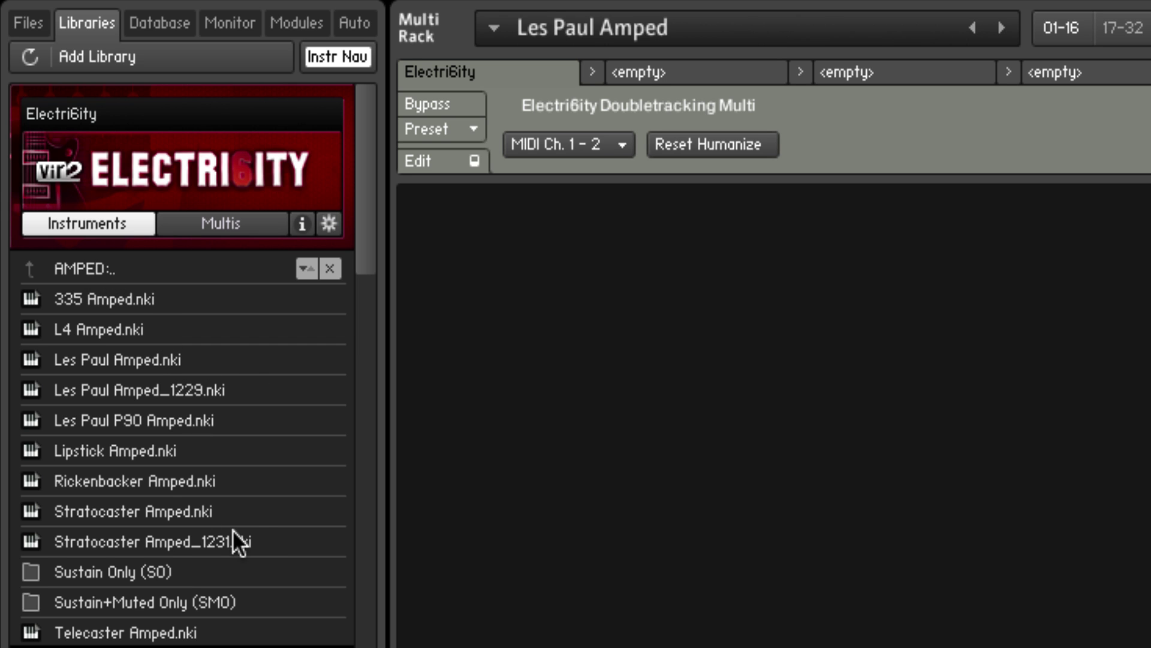
pyautogui.click(99, 511)
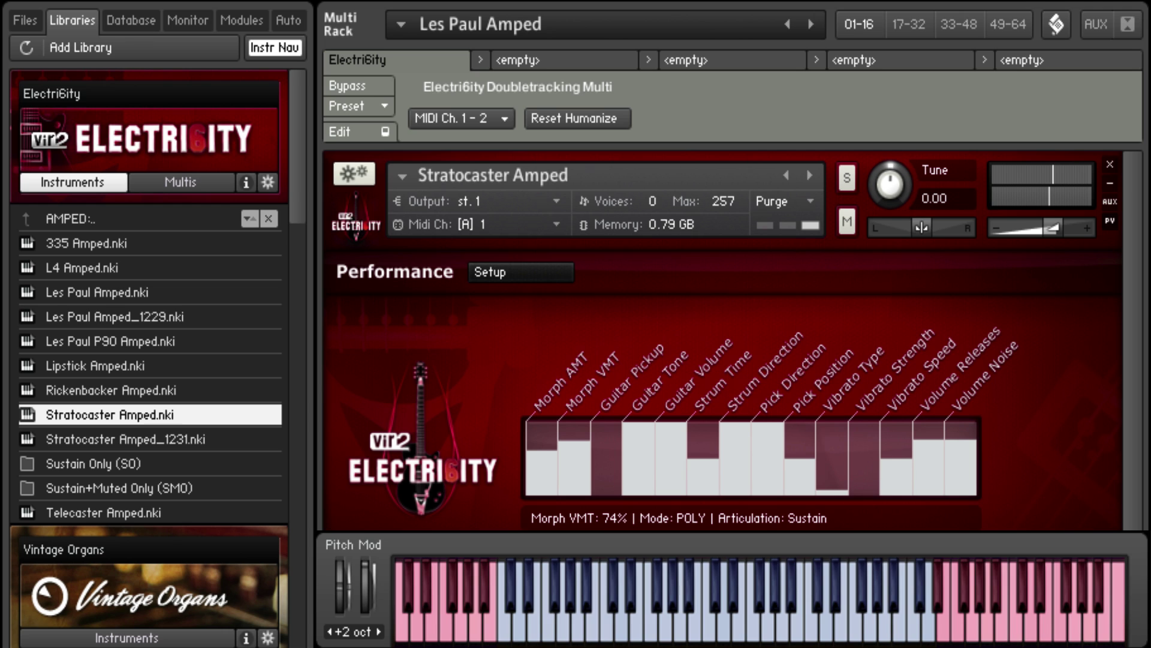
# Step: Show the Fretboard page of the Stratocaster Amped instrument
pyautogui.press('F3')
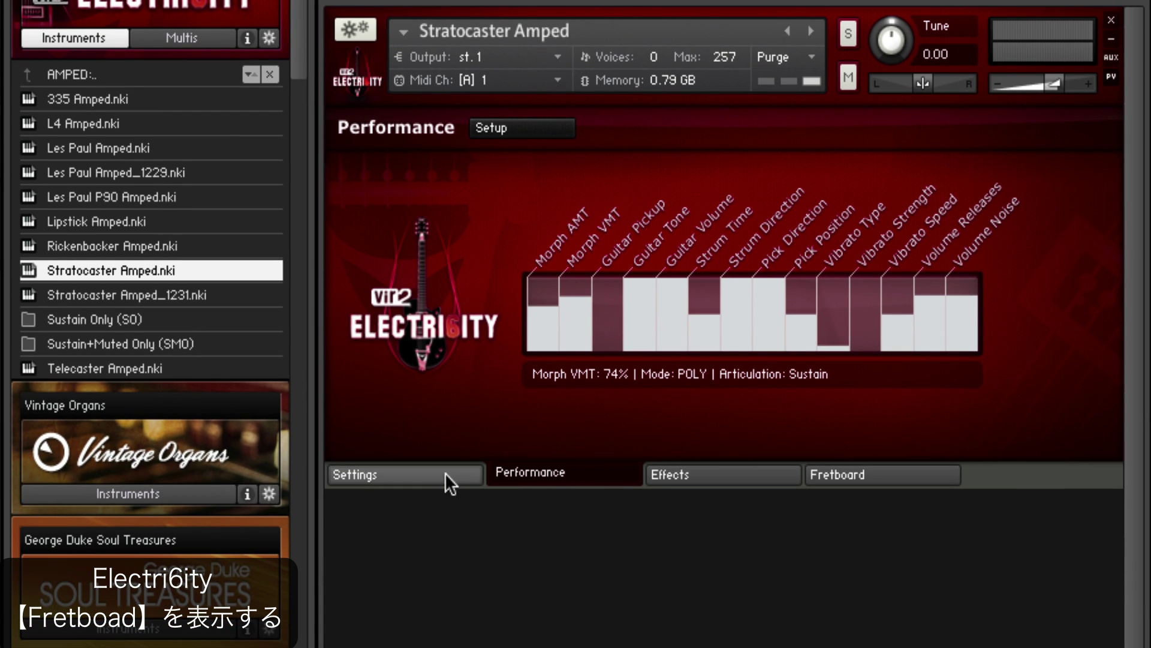
pyautogui.click(910, 473)
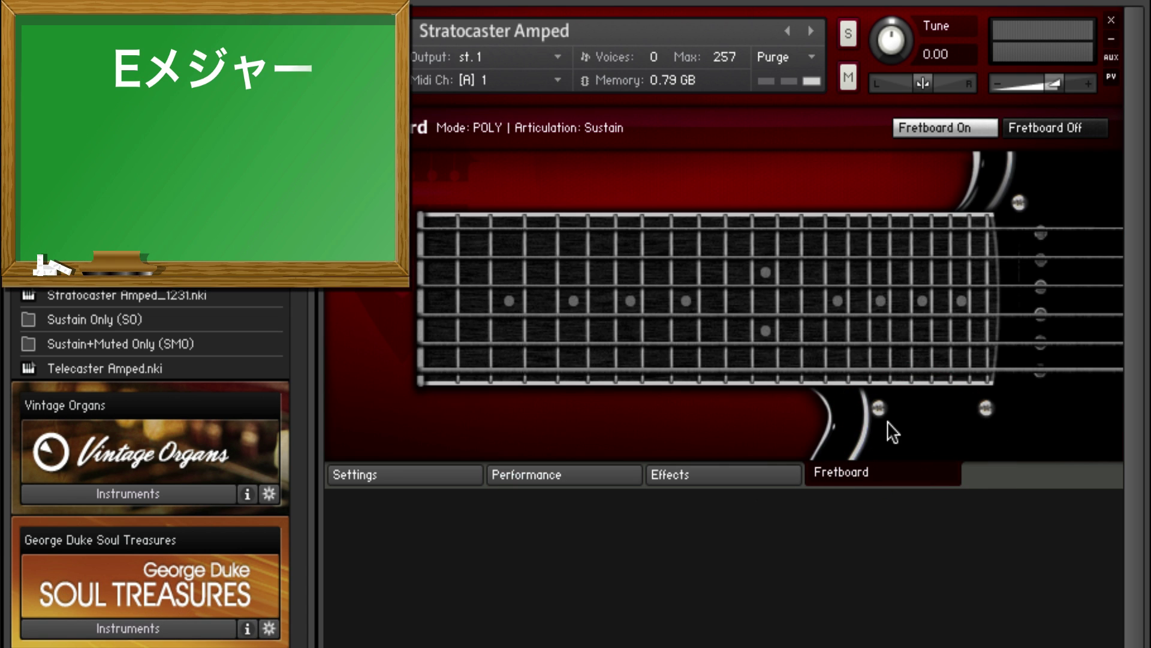
pyautogui.press('F3')
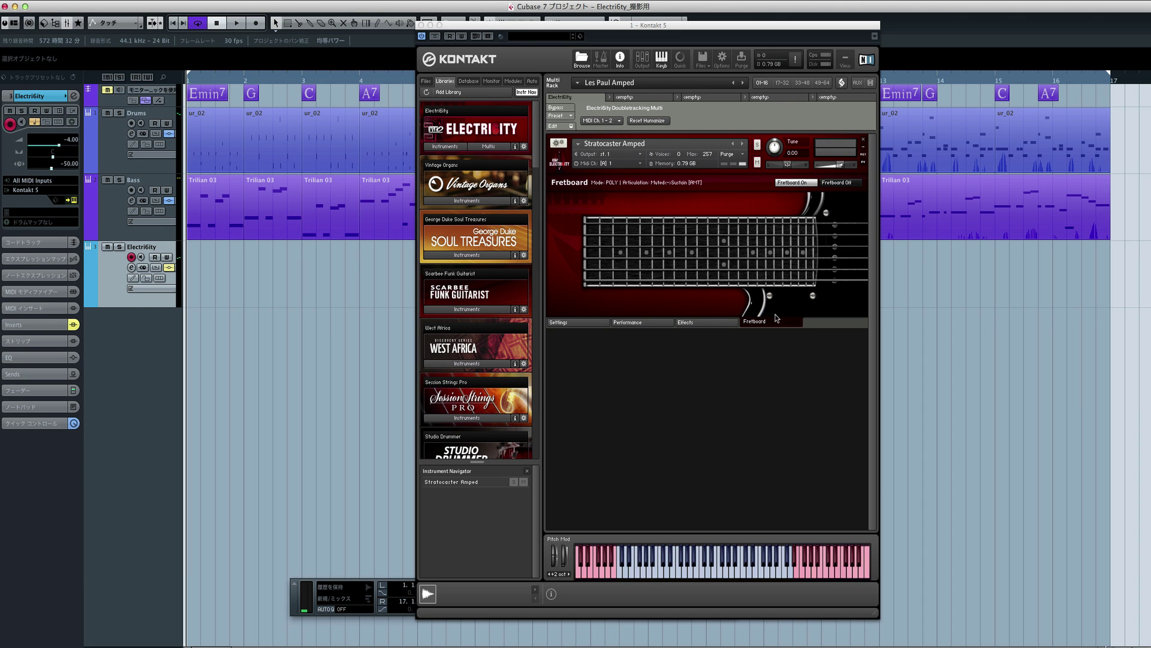
# Step: Play back the drum and bass tracks from the start of the project and stop
pyautogui.press('space')
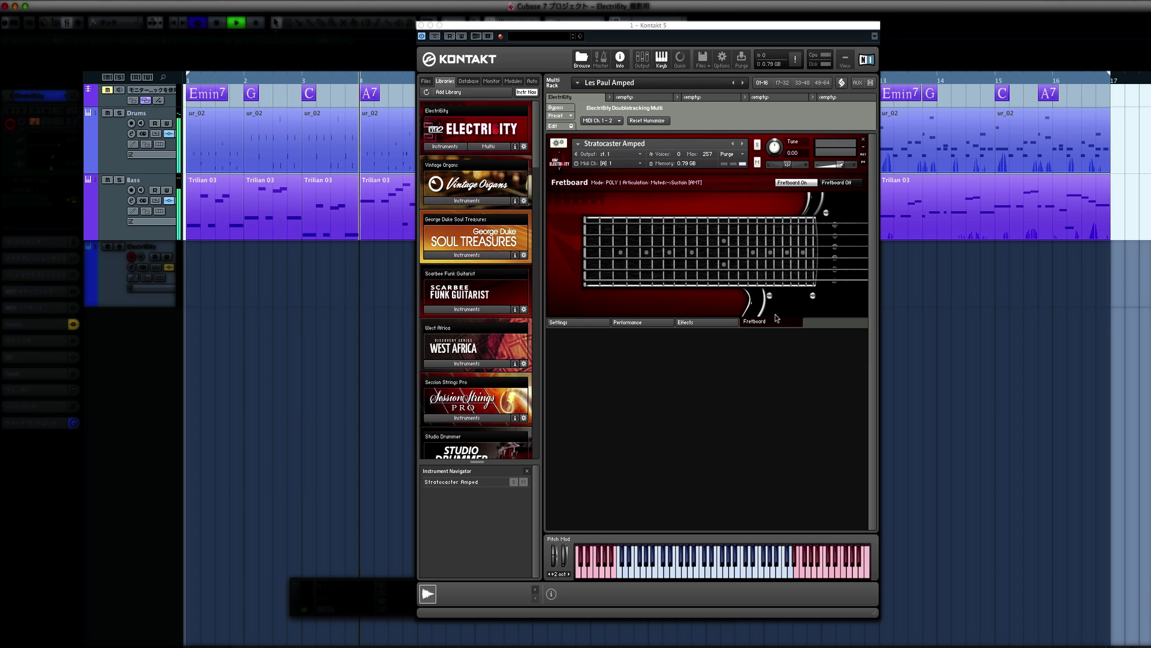
pyautogui.press('space')
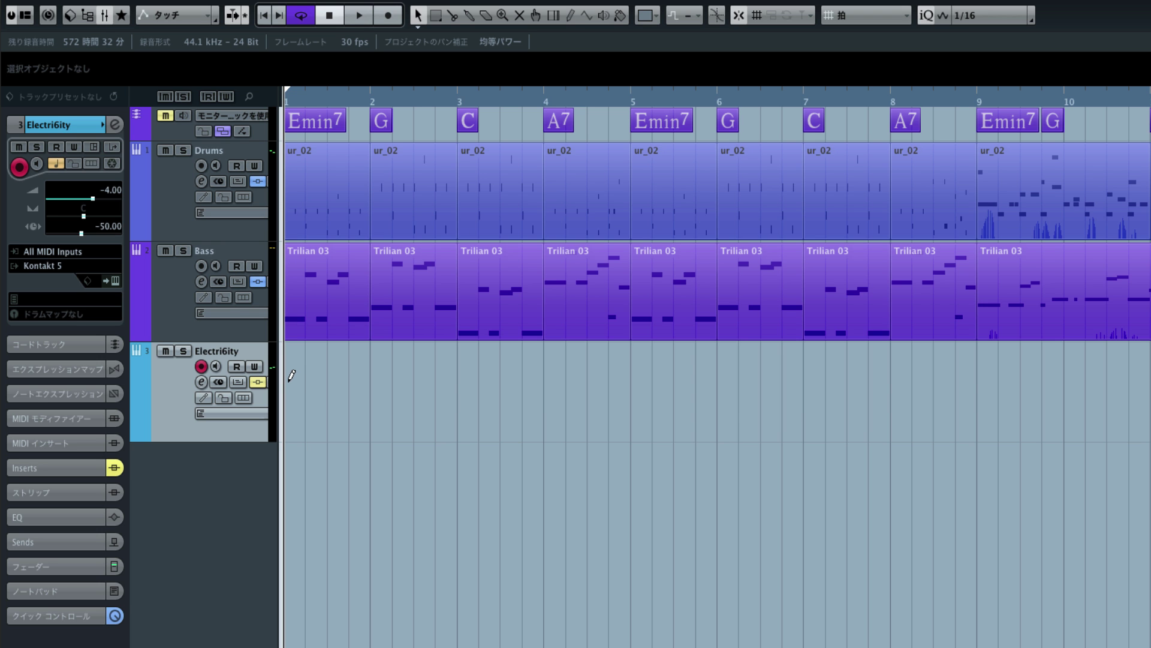
# Step: Create a one-bar MIDI part at bar 1 on the Electri6ity track and open it in the key editor
pyautogui.moveTo(289, 379); pyautogui.dragTo(372, 386)
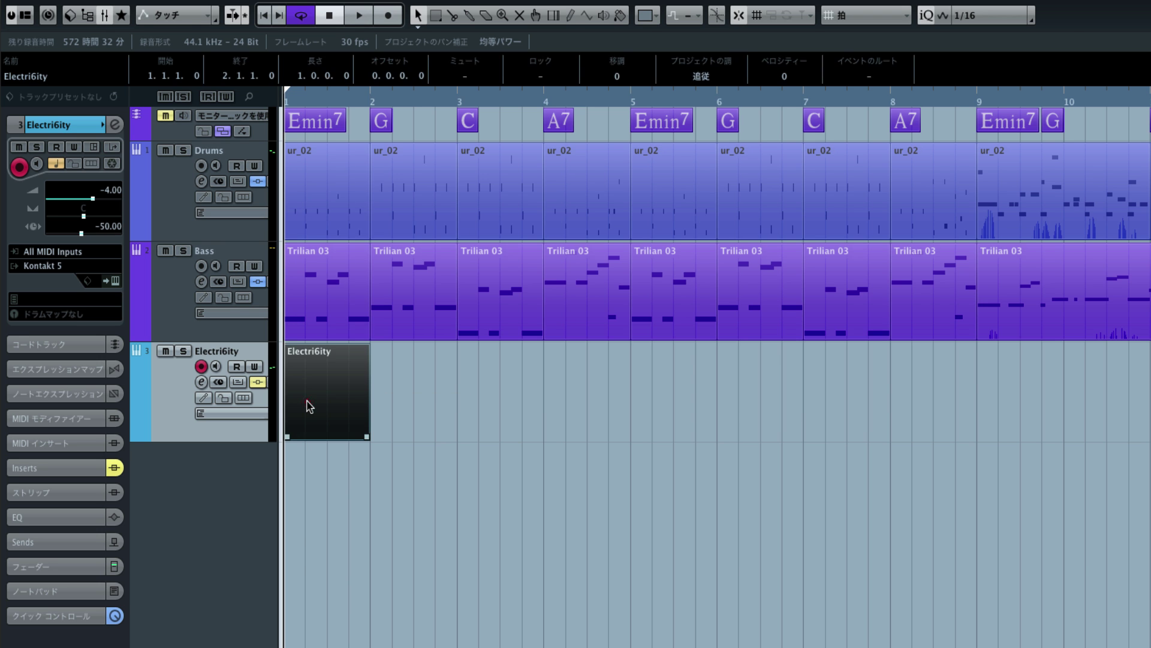
pyautogui.doubleClick(309, 405)
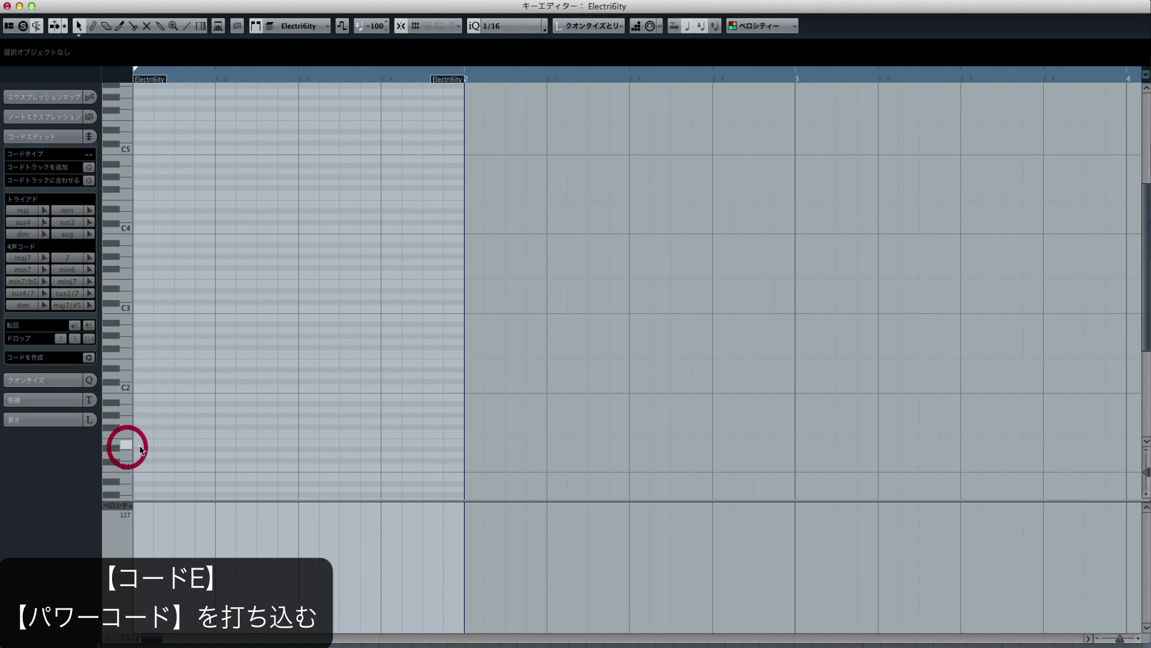
# Step: Enter an E power chord as full-bar notes E1 and B1, and play it from the start of the part
pyautogui.moveTo(140, 444); pyautogui.dragTo(455, 444)
pyautogui.moveTo(139, 398); pyautogui.dragTo(462, 397)
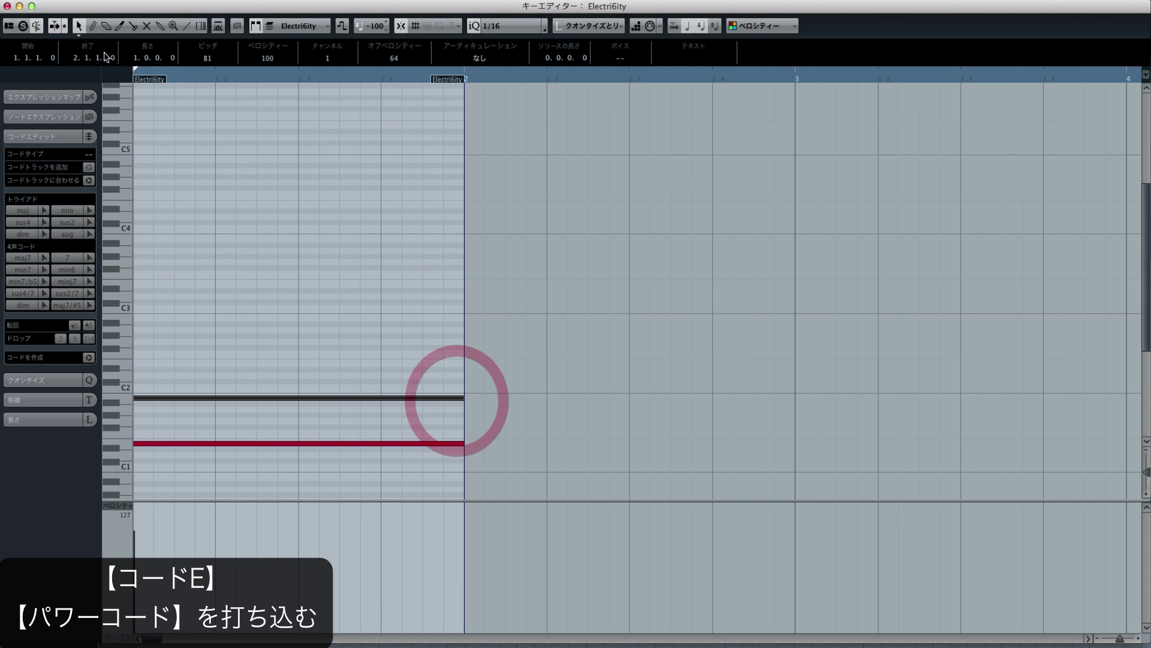
pyautogui.click(136, 80)
pyautogui.press('space')
pyautogui.hscroll(3, 173, 189)
pyautogui.scroll(3, 173, 190)
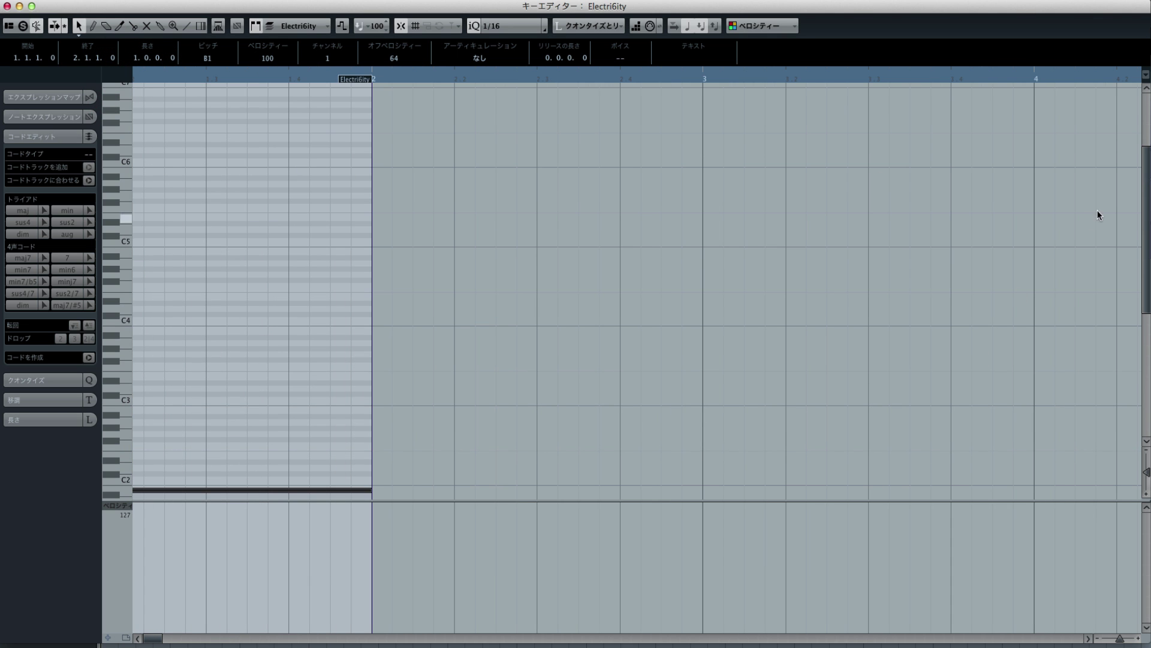
pyautogui.moveTo(1147, 224); pyautogui.dragTo(1139, 255)
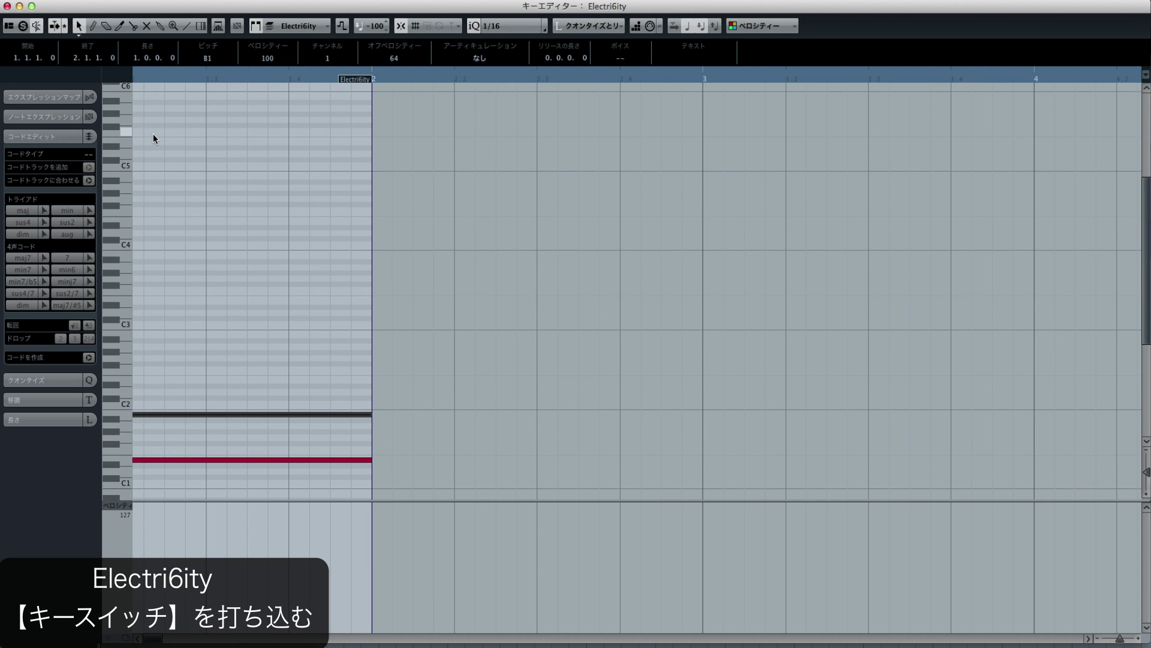
pyautogui.moveTo(155, 638); pyautogui.dragTo(151, 639)
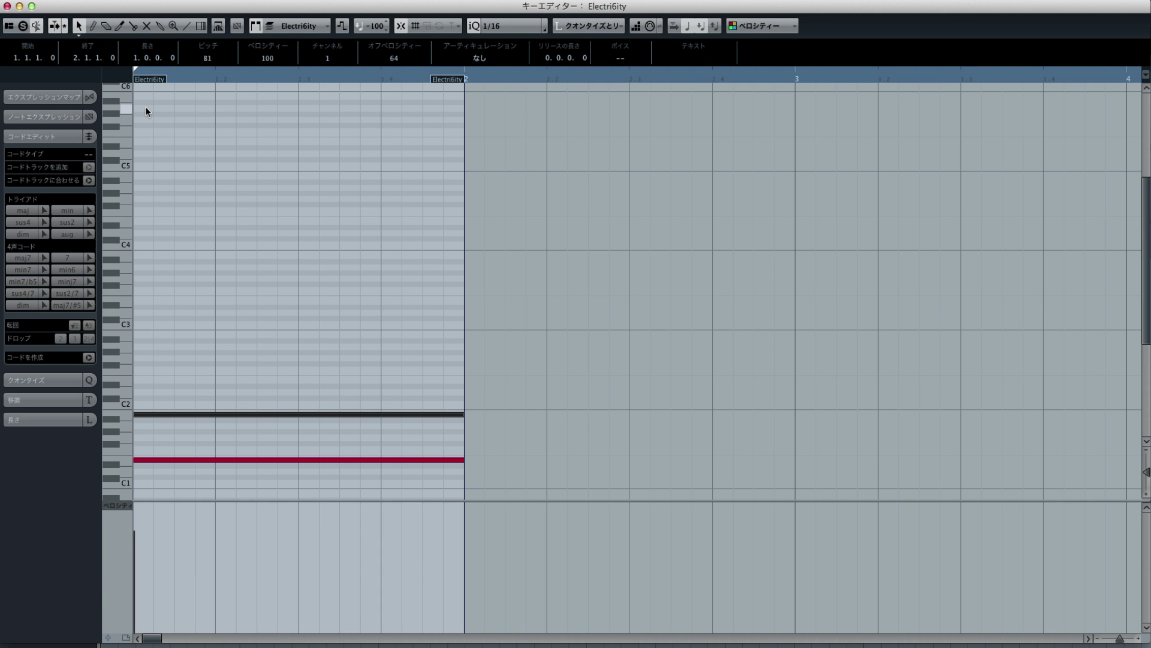
pyautogui.press('alt')
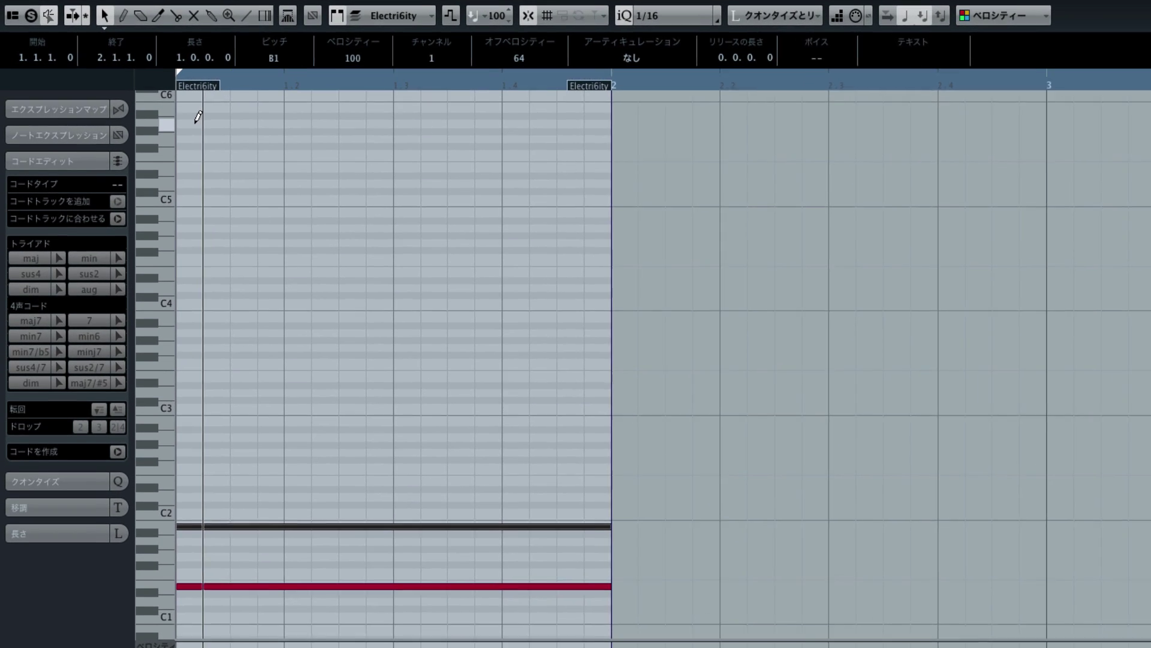
pyautogui.keyDown('alt'); pyautogui.click(197, 123); pyautogui.keyUp('alt')
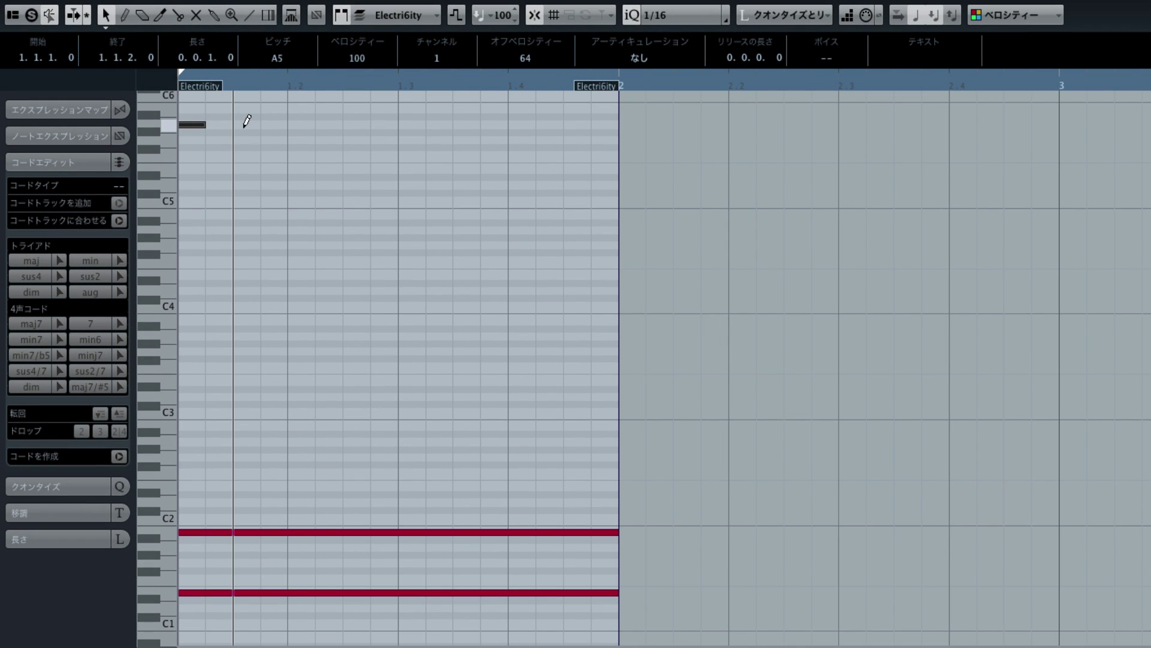
pyautogui.press('Delete')
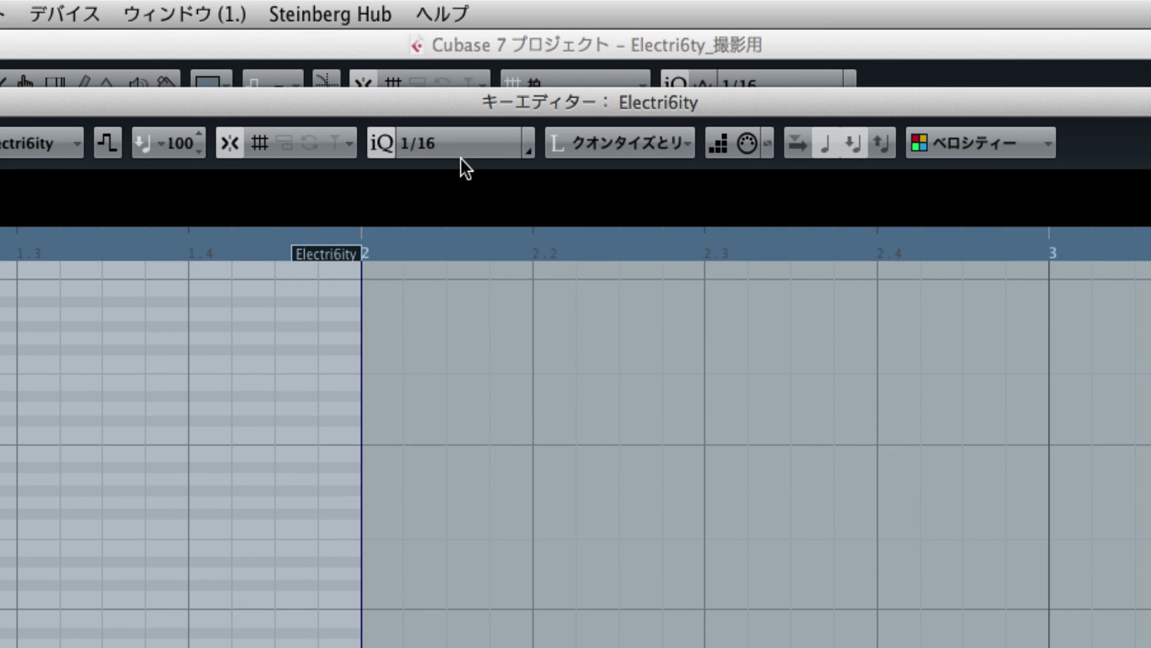
# Step: Set the quantize to 1/8 and fill the bar with eighth-note key switches, F5 on the third and sixth eighths and A5 on the others
pyautogui.click(559, 87)
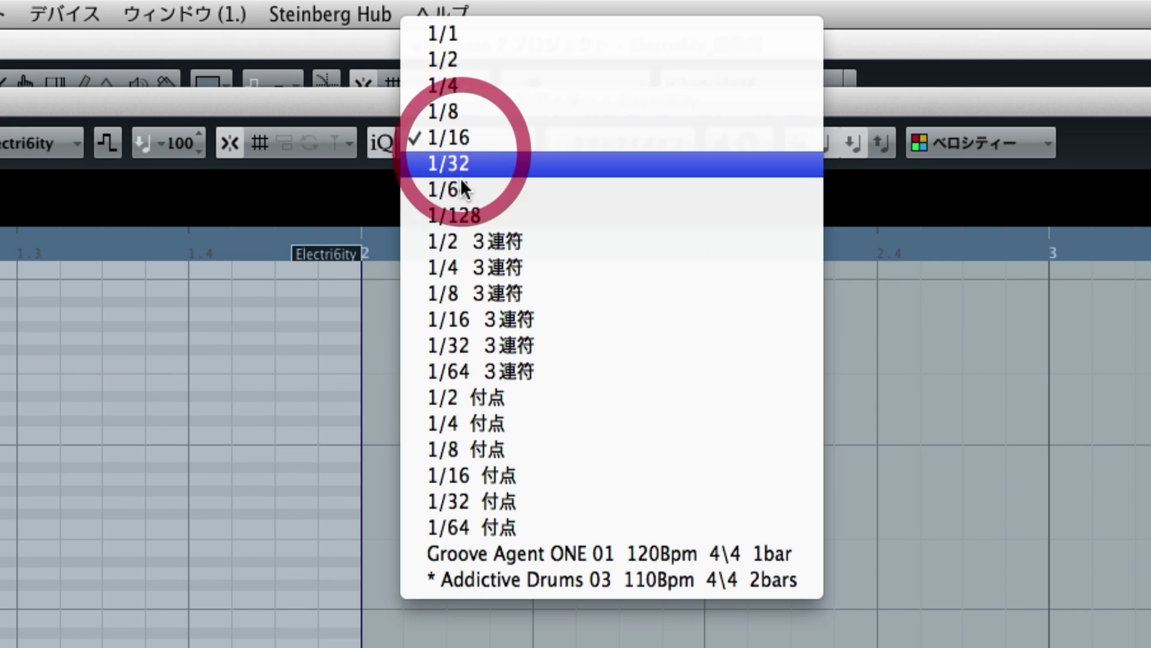
pyautogui.click(462, 120)
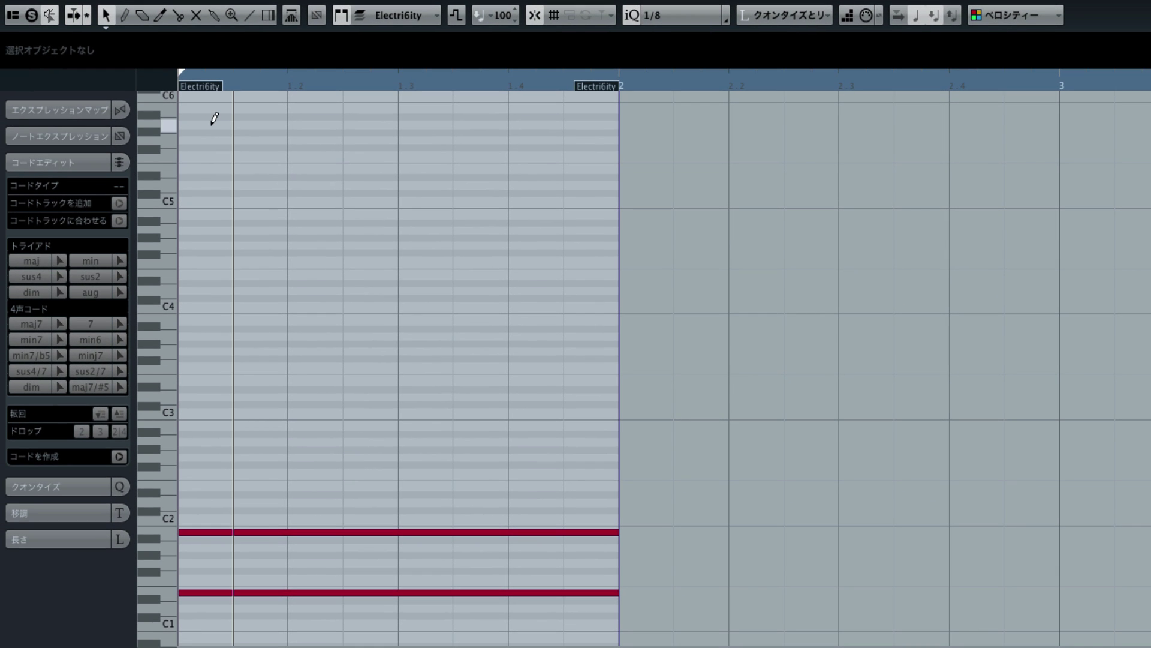
pyautogui.click(213, 124)
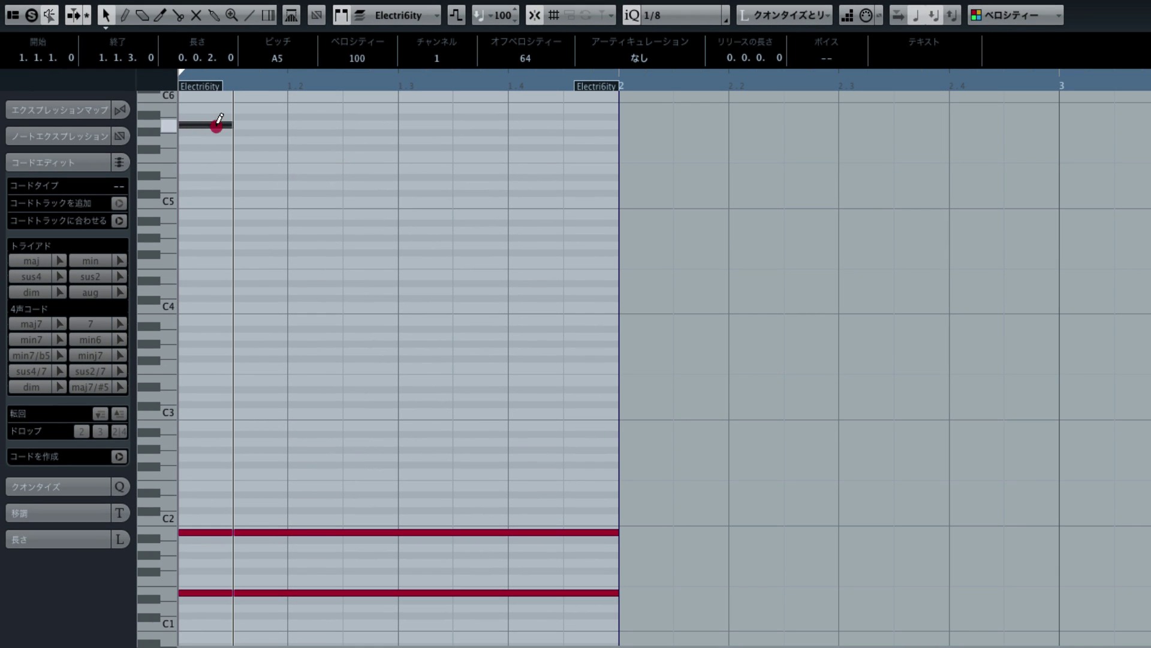
pyautogui.click(258, 124)
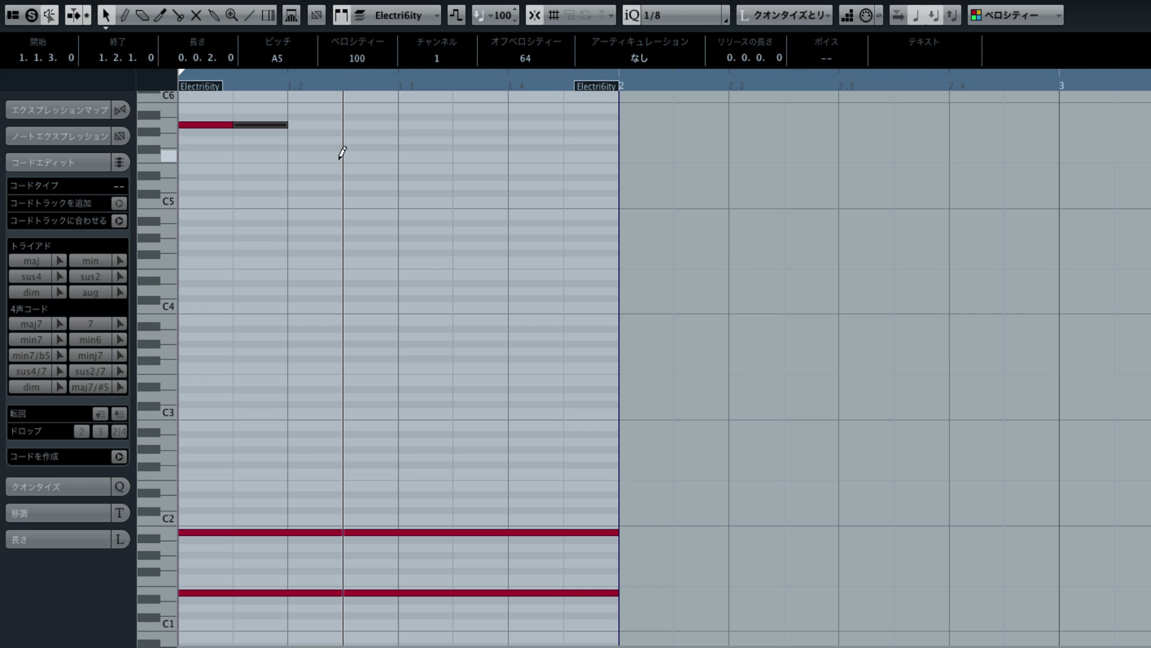
pyautogui.click(329, 155)
pyautogui.click(378, 124)
pyautogui.click(417, 124)
pyautogui.click(483, 155)
pyautogui.click(537, 125)
pyautogui.click(591, 125)
# Step: Play back the one-bar guitar part from its start, and play the whole arrangement from bar 1
pyautogui.moveTo(243, 82); pyautogui.dragTo(182, 88)
pyautogui.press('space')
pyautogui.press('space')
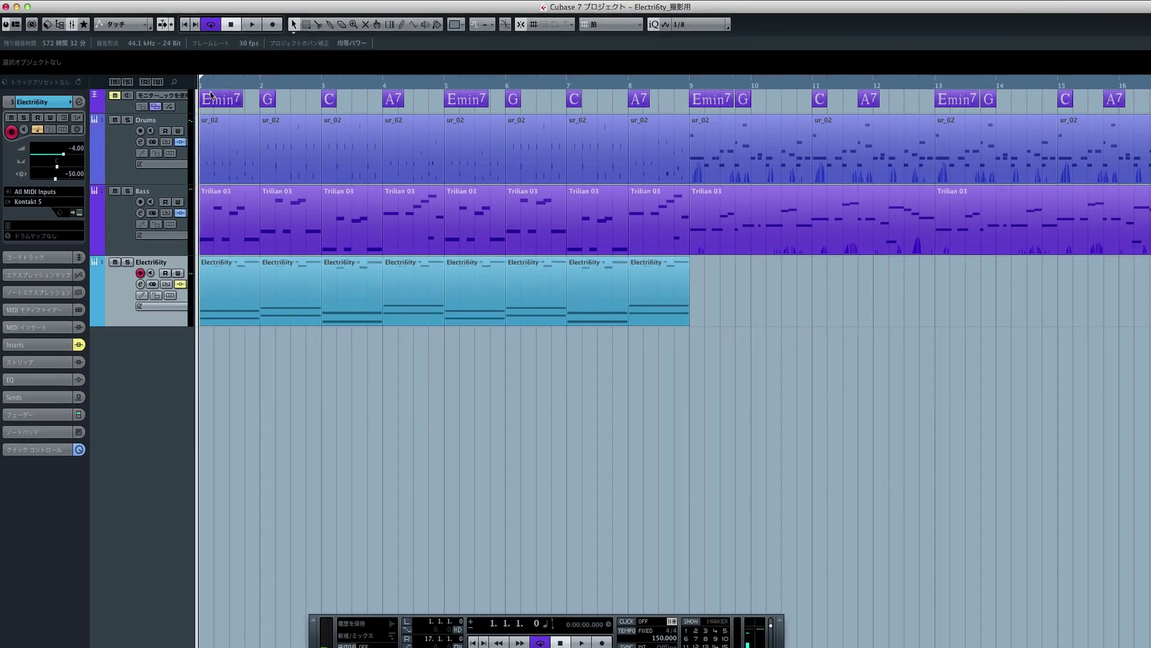
pyautogui.press('space')
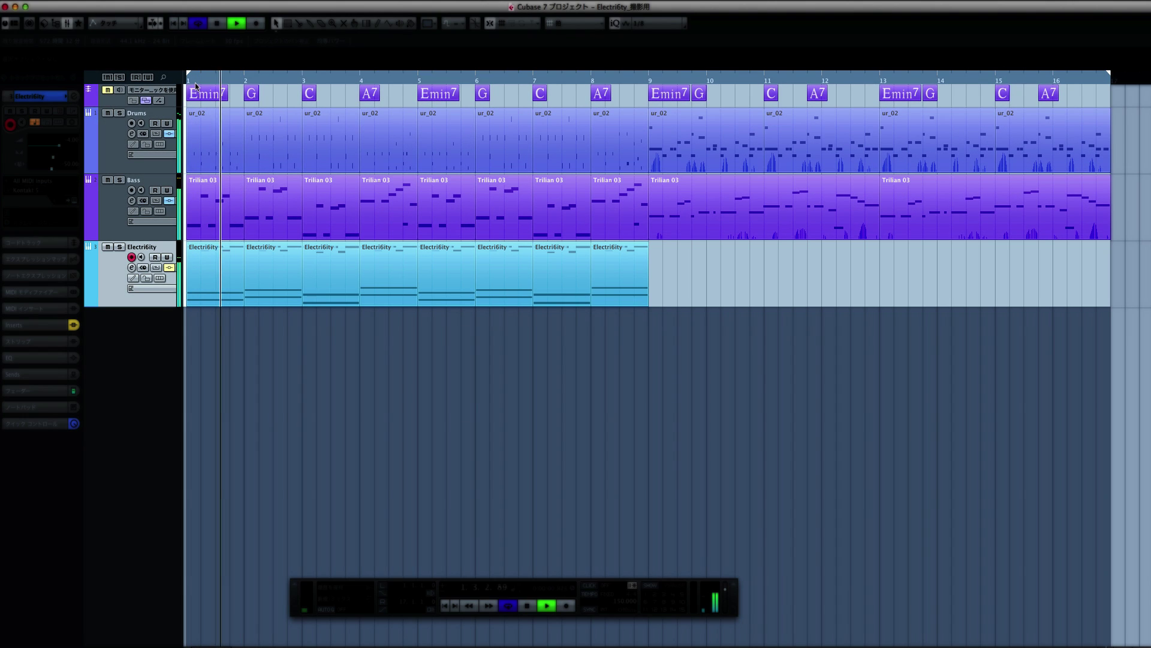